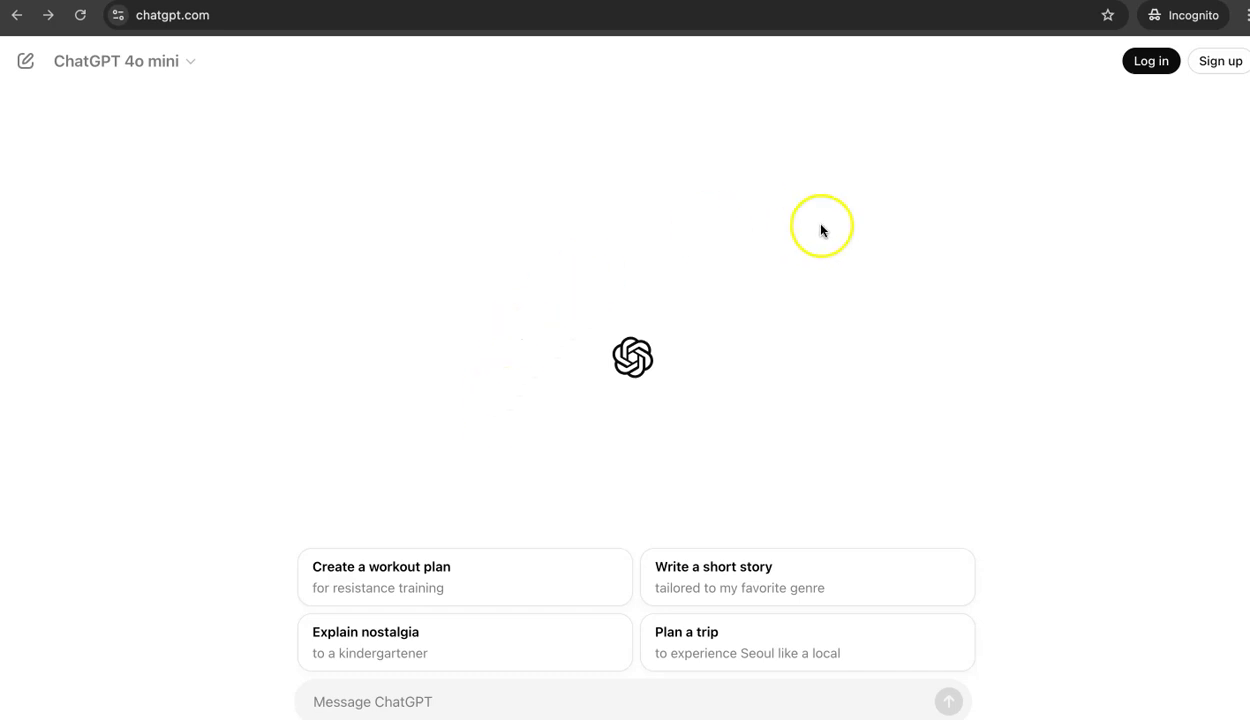
Start account sign-up, check the model choices, dismiss the log-in prompt and resume signing up.
{"action": "key", "text": "super+l"}
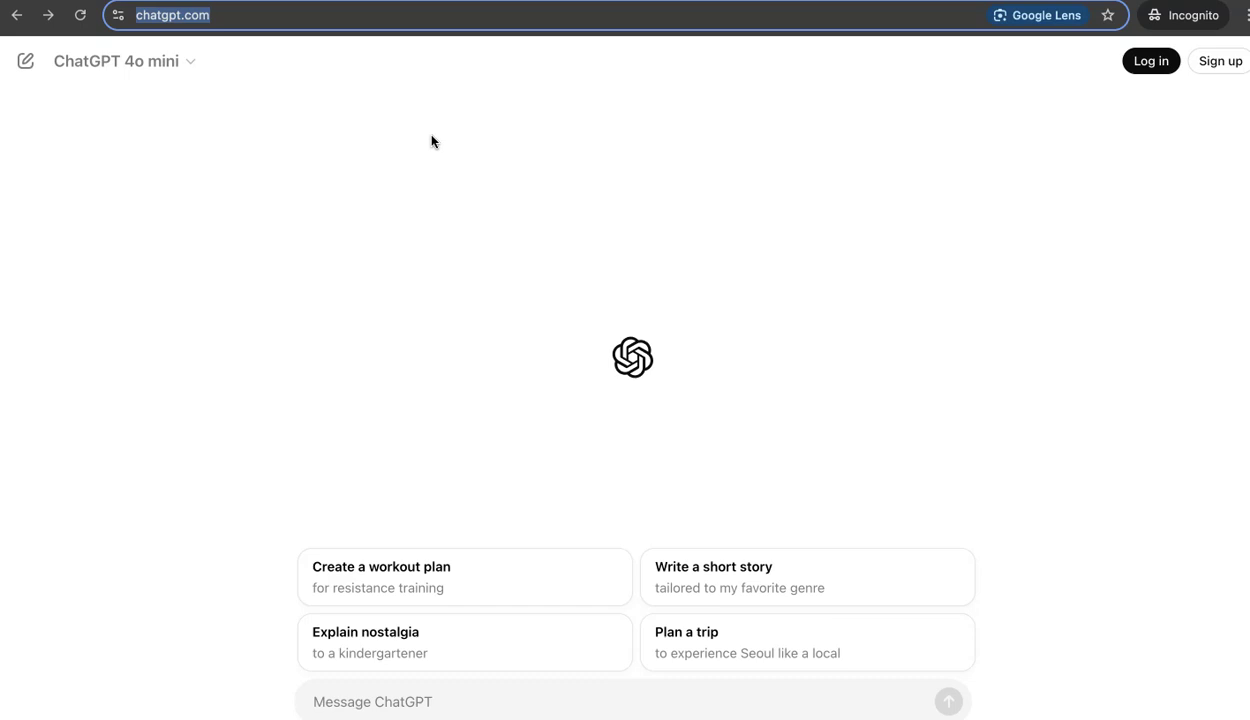
{"action": "left_click", "coordinate": [1226, 70]}
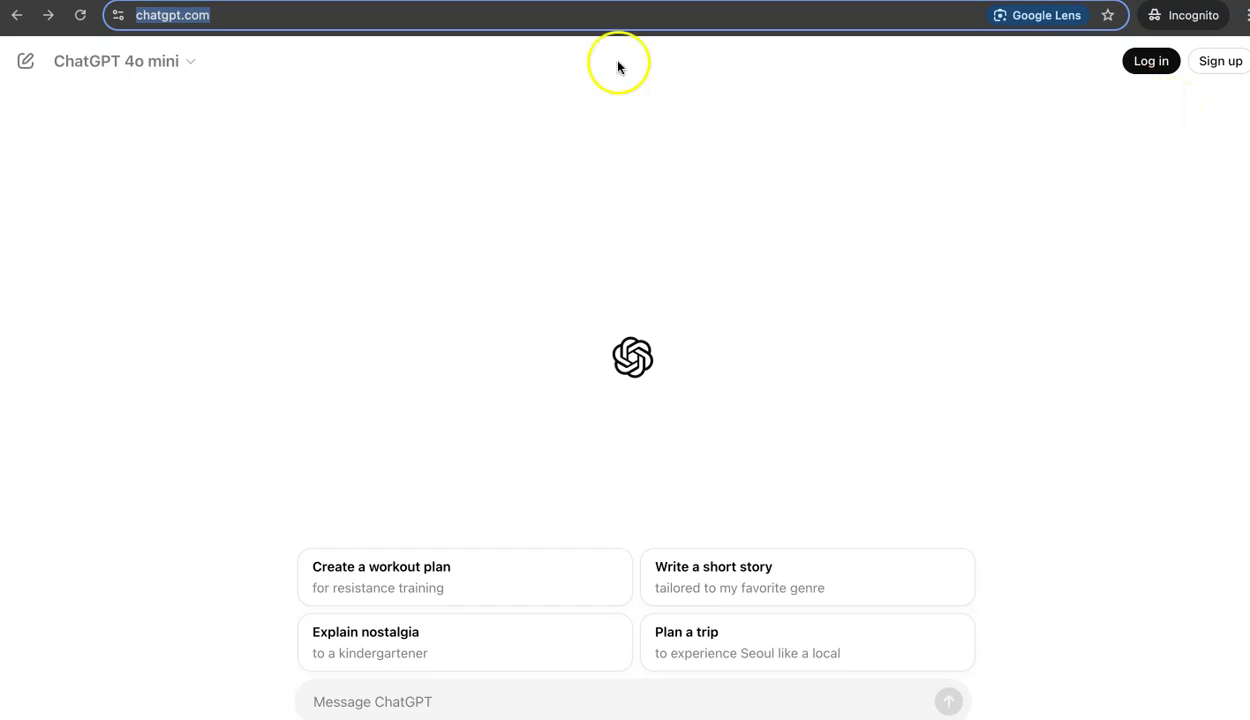
{"action": "left_click", "coordinate": [185, 61]}
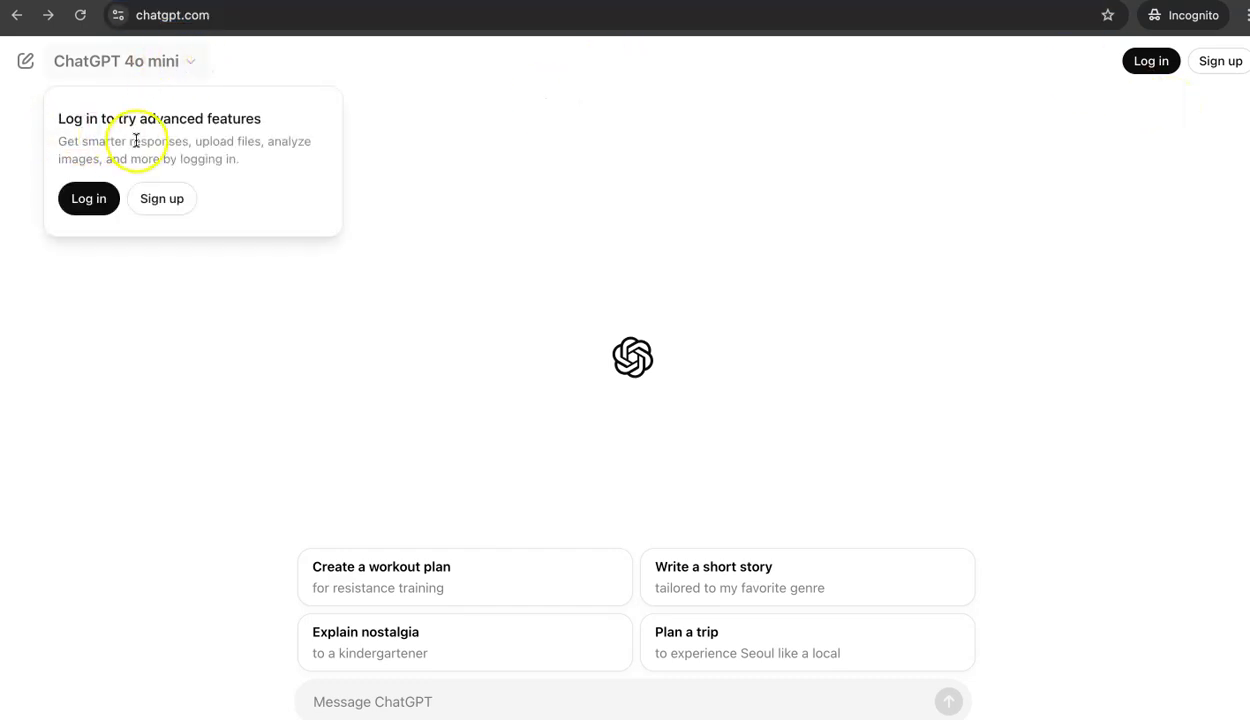
{"action": "left_click", "coordinate": [405, 199]}
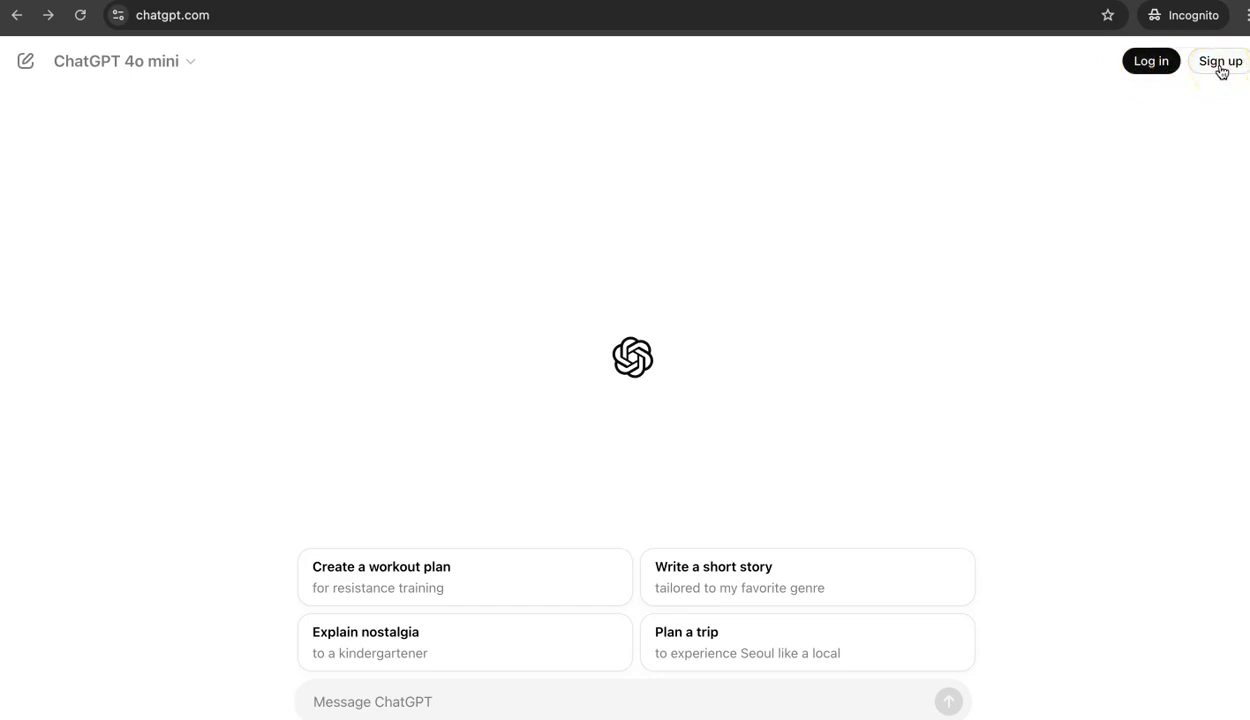
{"action": "left_click", "coordinate": [1221, 66]}
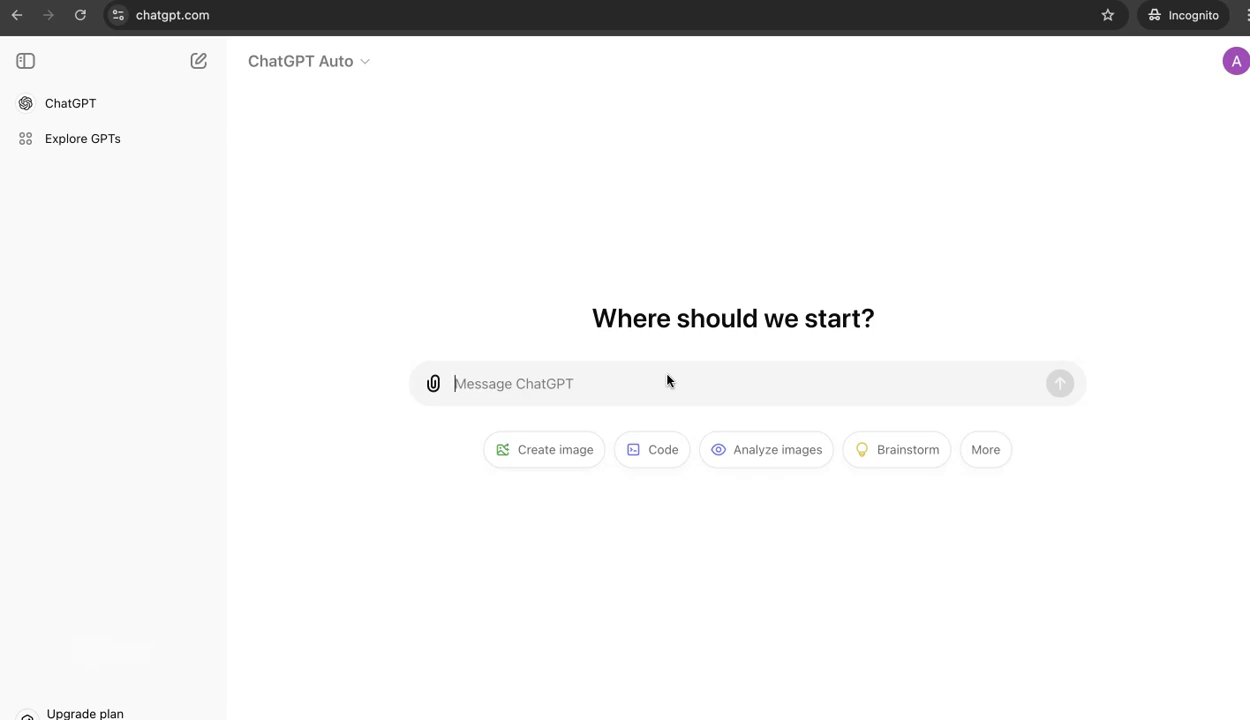
Send a request to translate 'Hello students, today we will learn about photosynthesis' into French.
{"action": "type", "text": "Translate the following sentence"}
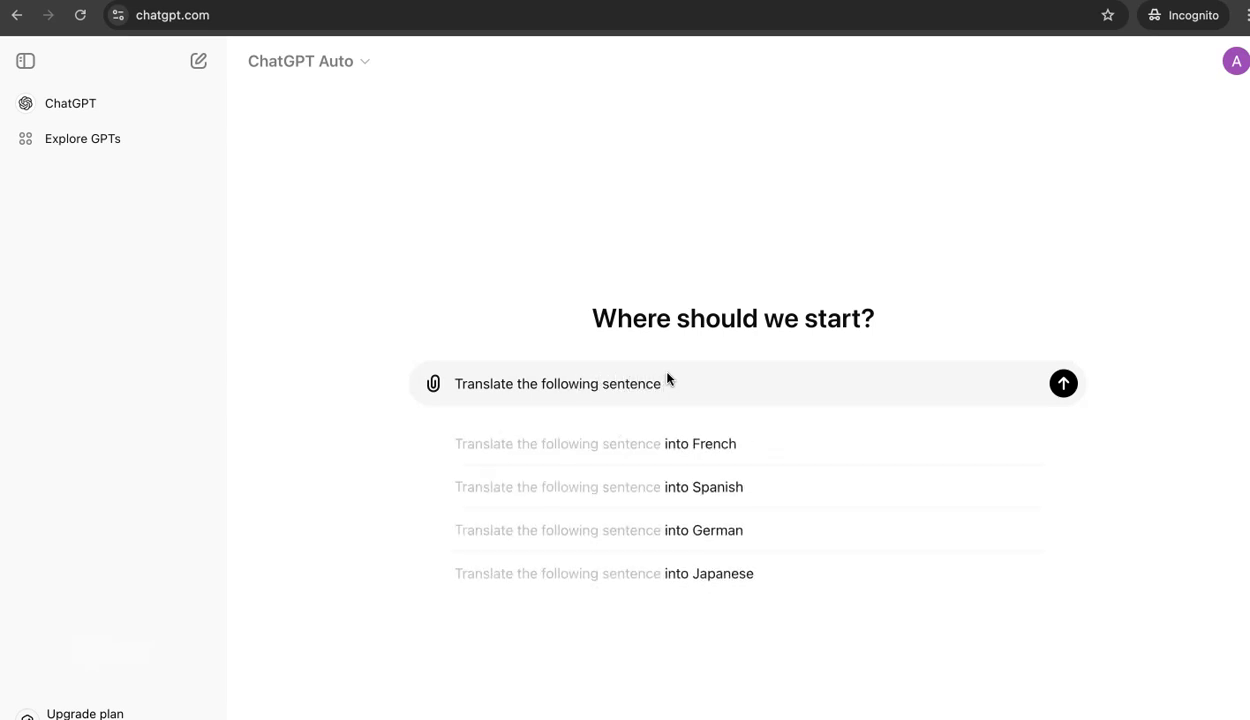
{"action": "type", "text": " to French: 'Hello students, "}
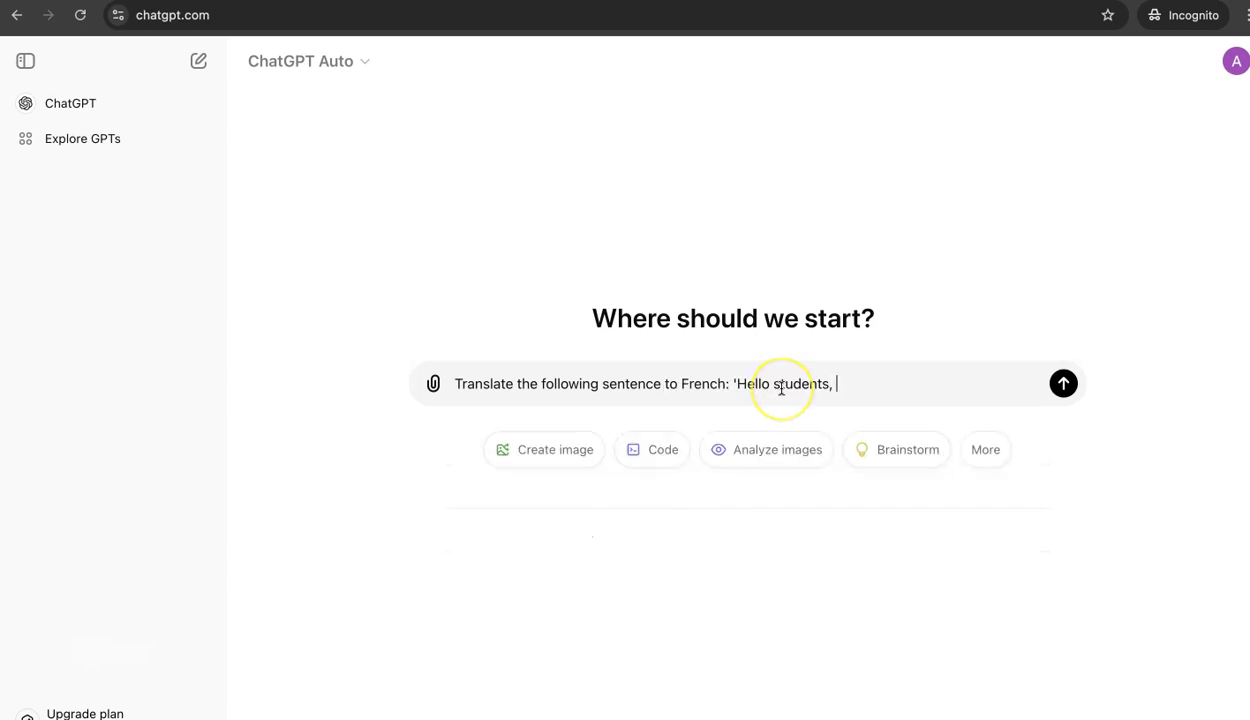
{"action": "type", "text": "today we will"}
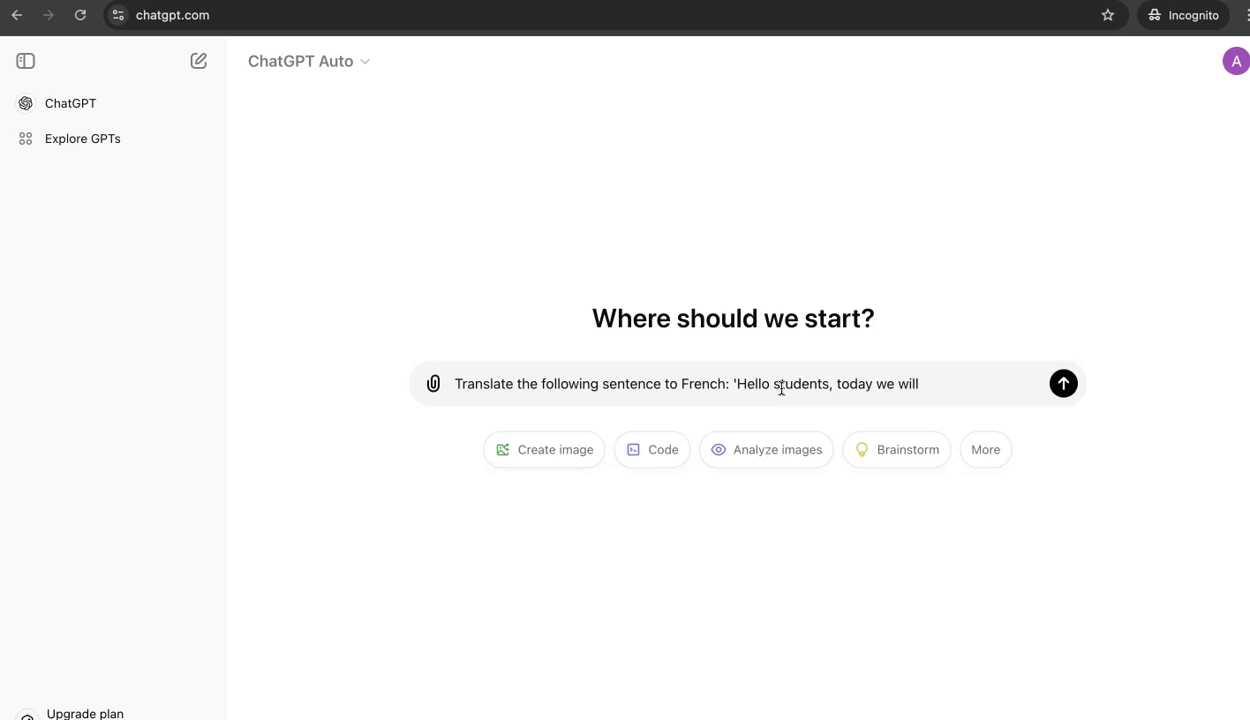
{"action": "type", "text": " learn about photosynth"}
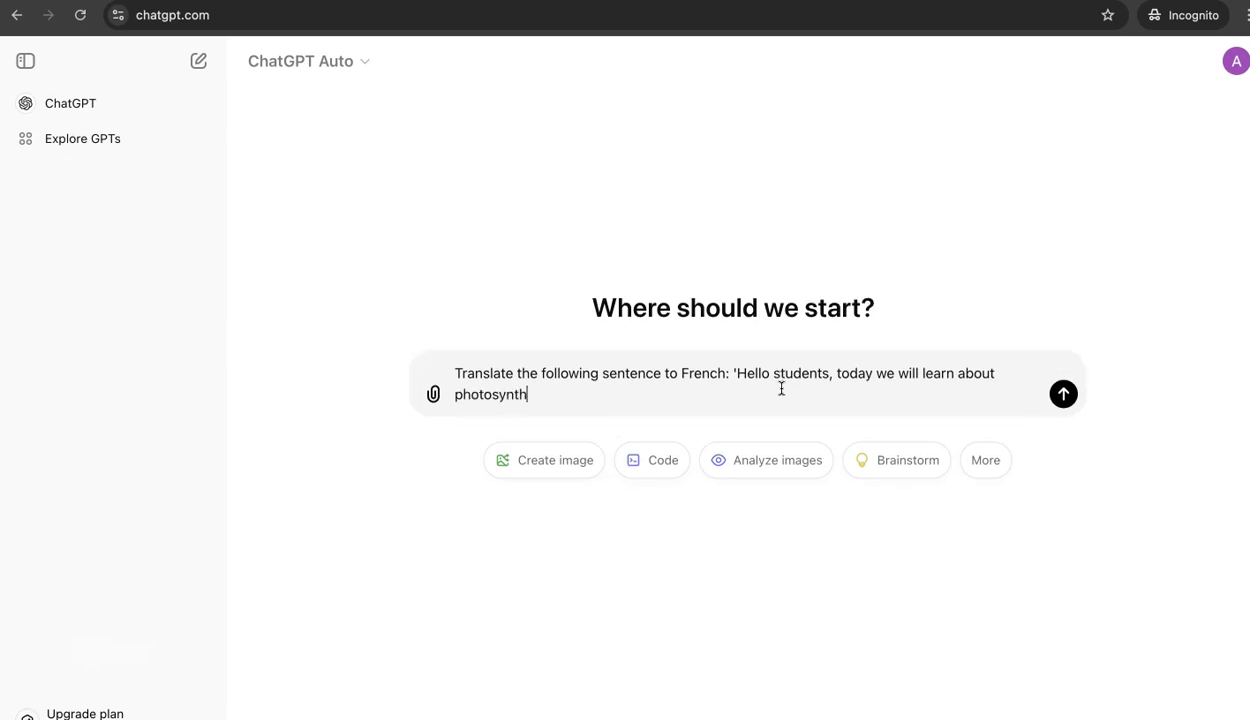
{"action": "type", "text": "esis'"}
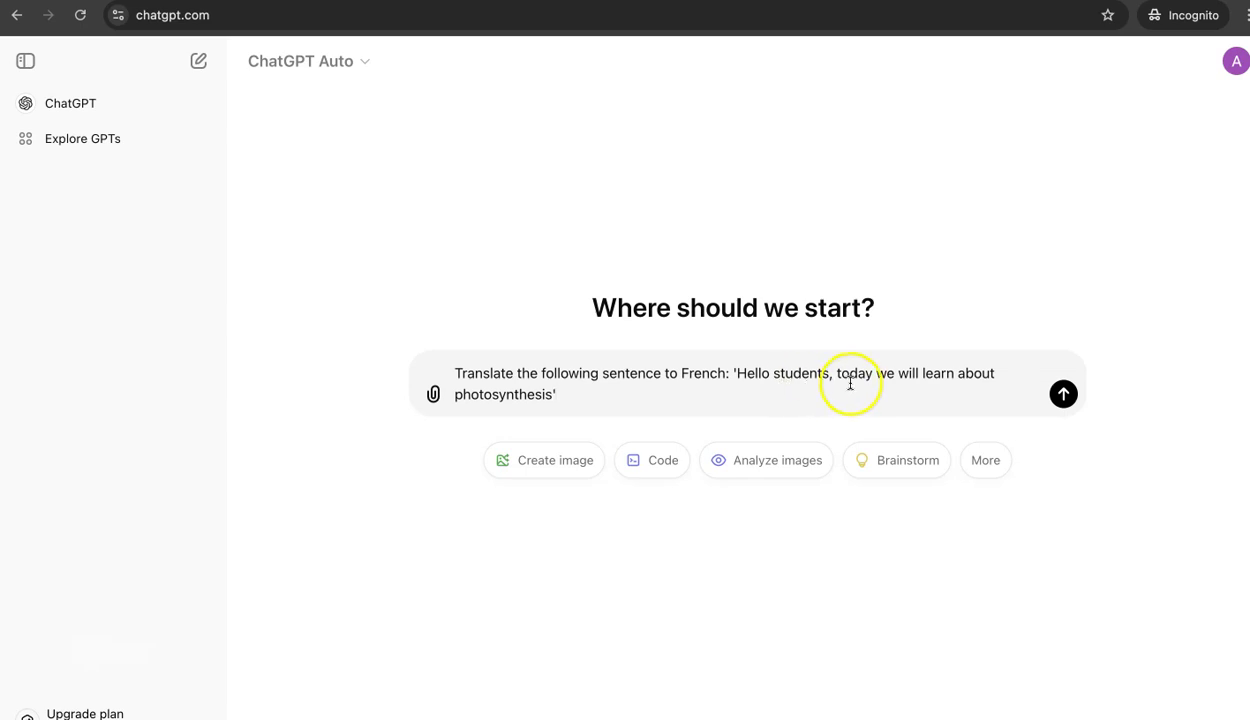
{"action": "left_click", "coordinate": [1062, 390]}
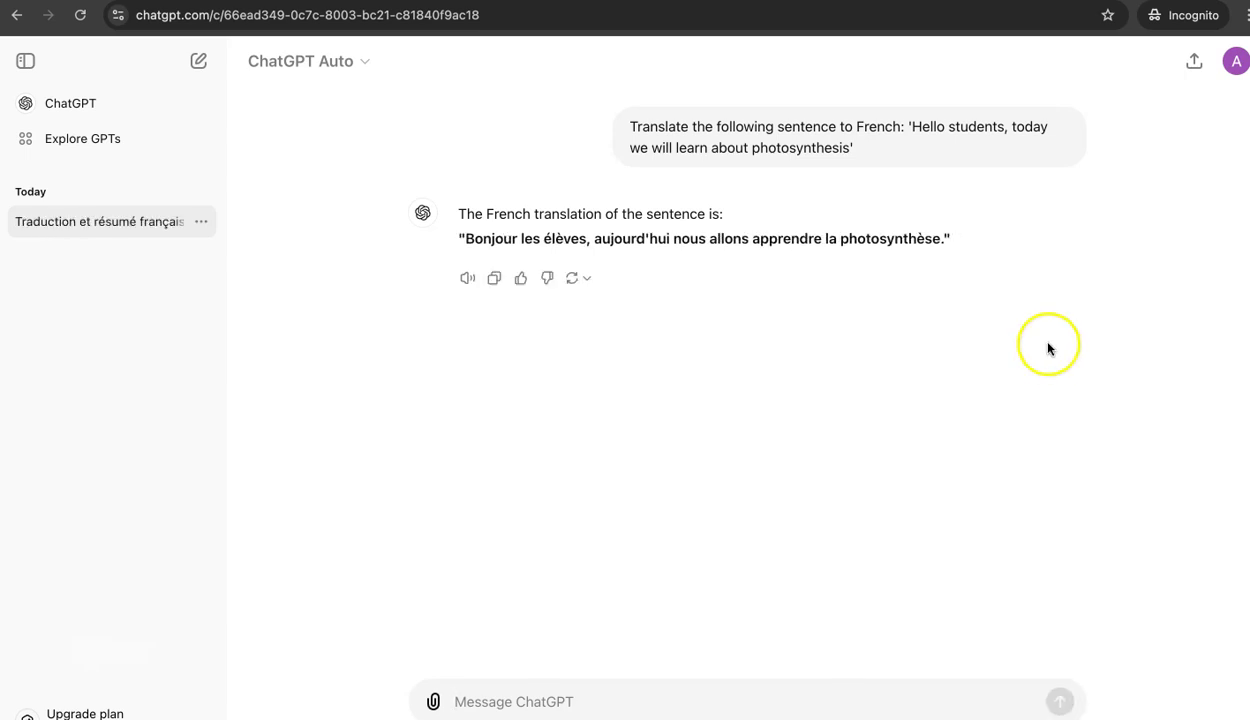
{"action": "left_click_drag", "start_coordinate": [878, 161], "coordinate": [633, 124]}
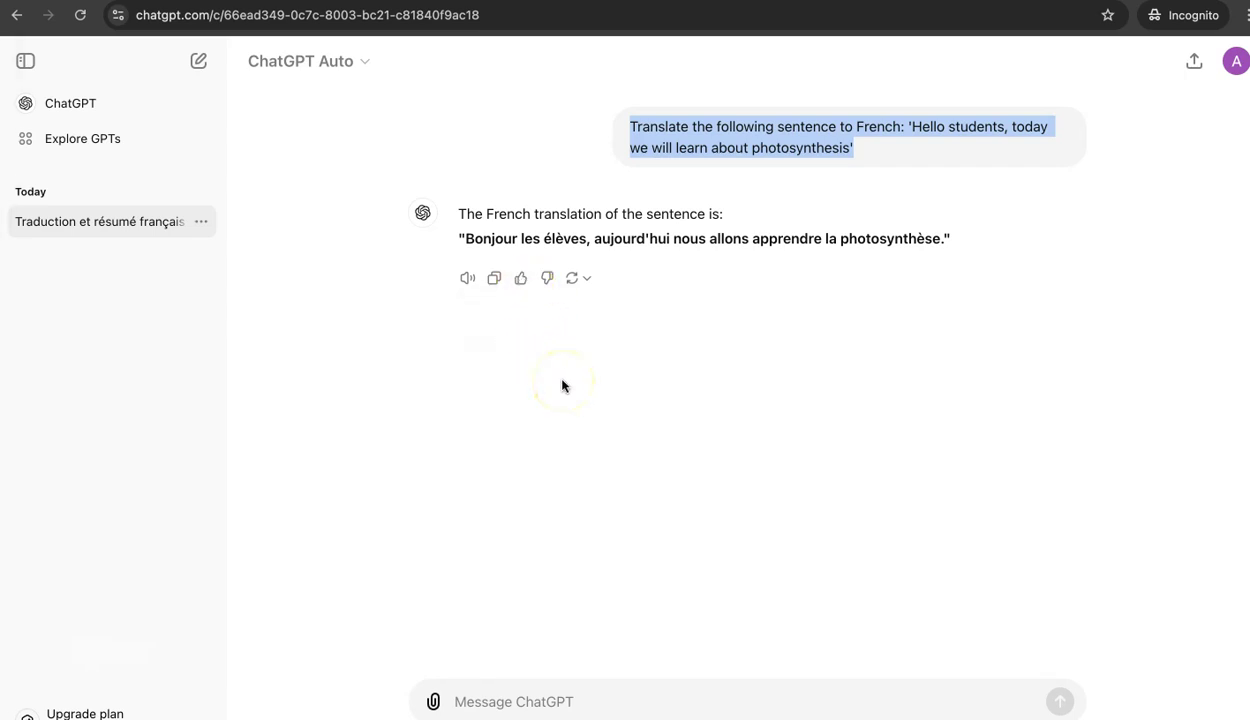
{"action": "left_click", "coordinate": [665, 130]}
{"action": "left_click_drag", "start_coordinate": [634, 129], "coordinate": [870, 127]}
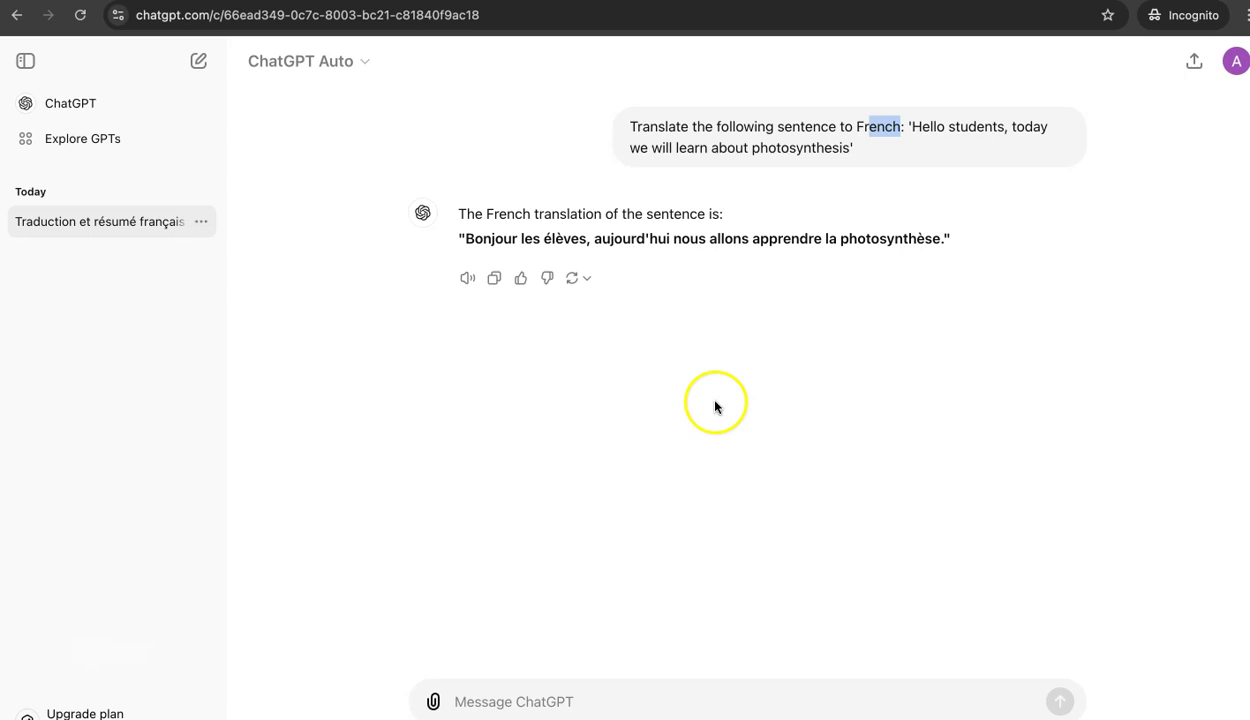
{"action": "left_click", "coordinate": [544, 700]}
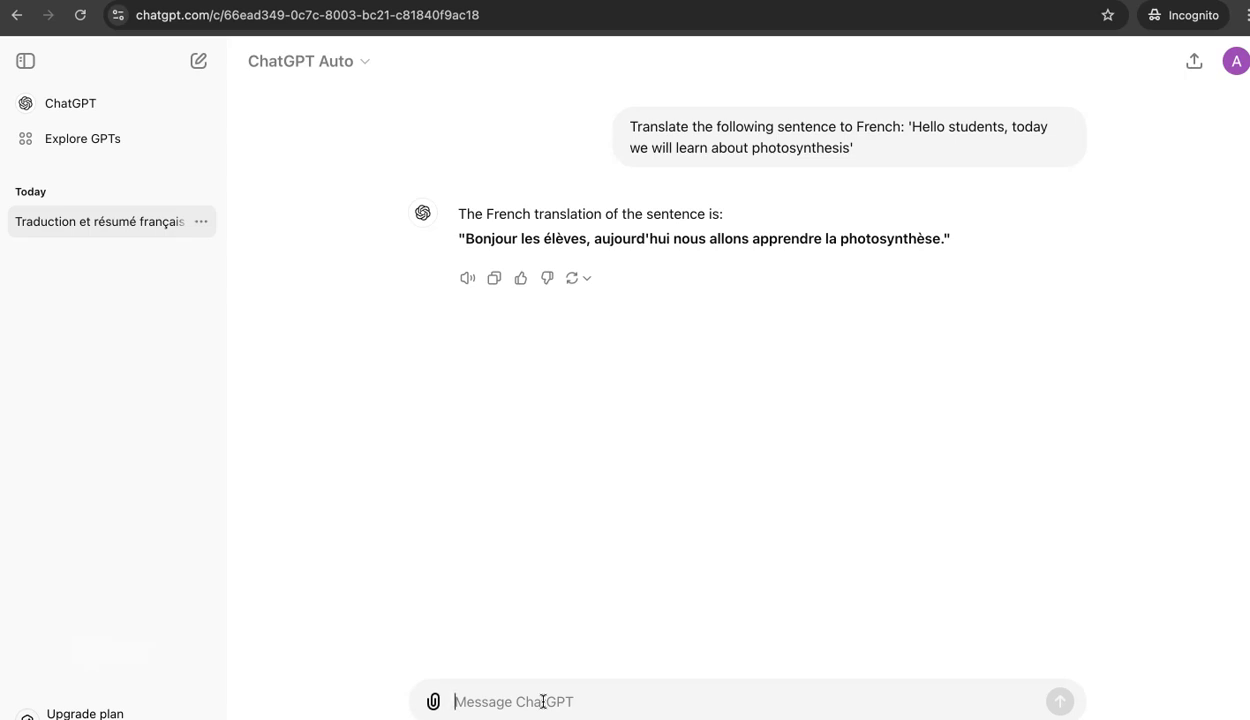
Write the 30-minute high-school biology photosynthesis lesson-plan prompt with objectives, activities and final assessment.
{"action": "type", "text": "Create a lesson plan"}
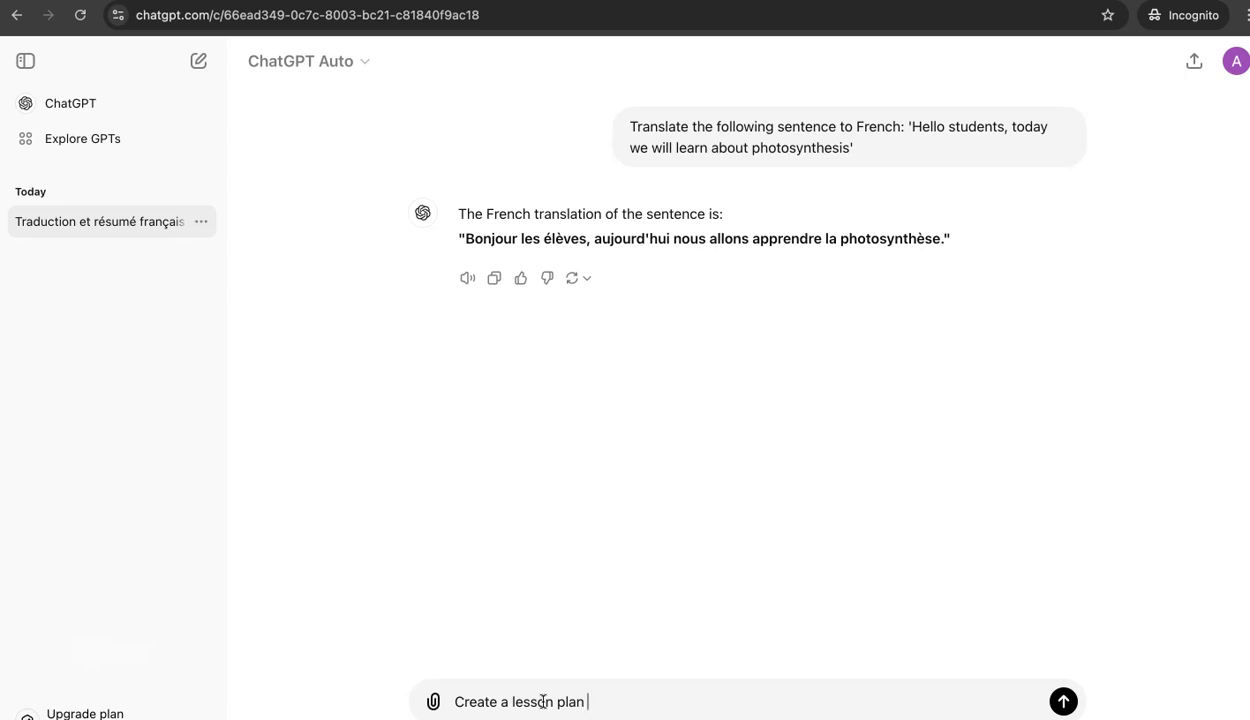
{"action": "type", "text": " for a 30 minutes"}
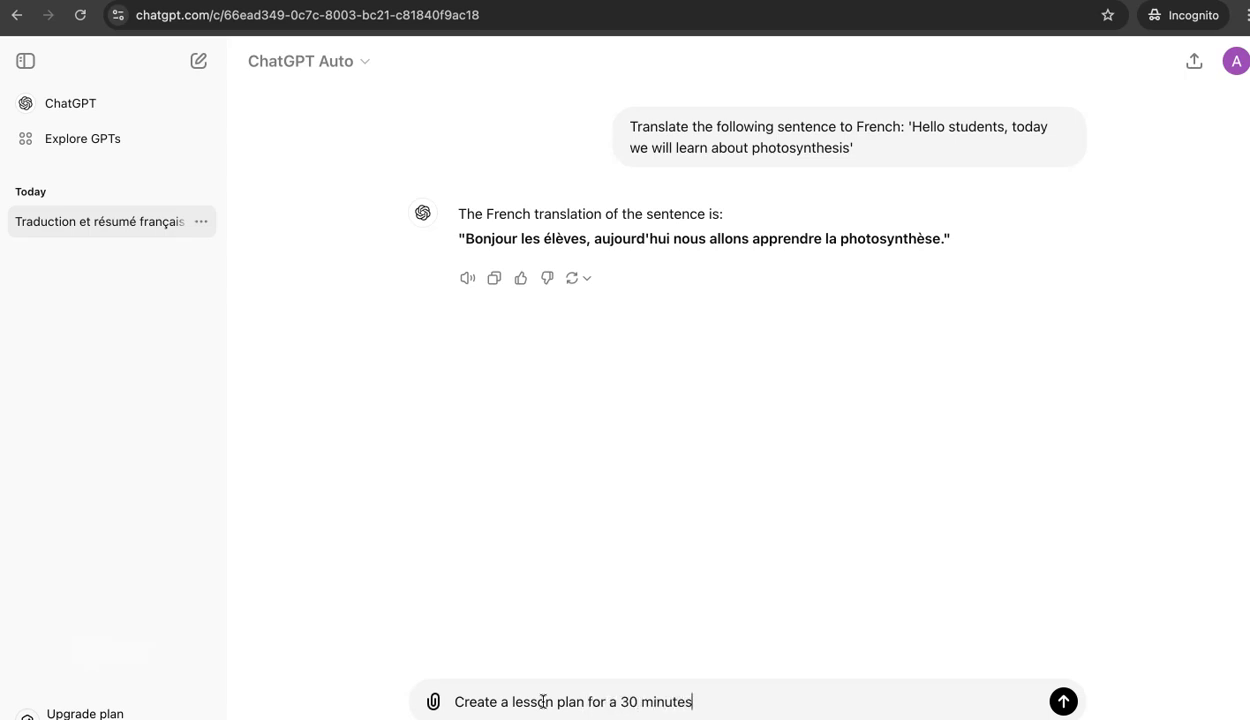
{"action": "type", "text": "n"}
{"action": "key", "text": "BackSpace"}
{"action": "type", "text": "bilogy"}
{"action": "type", "text": "class on photo"}
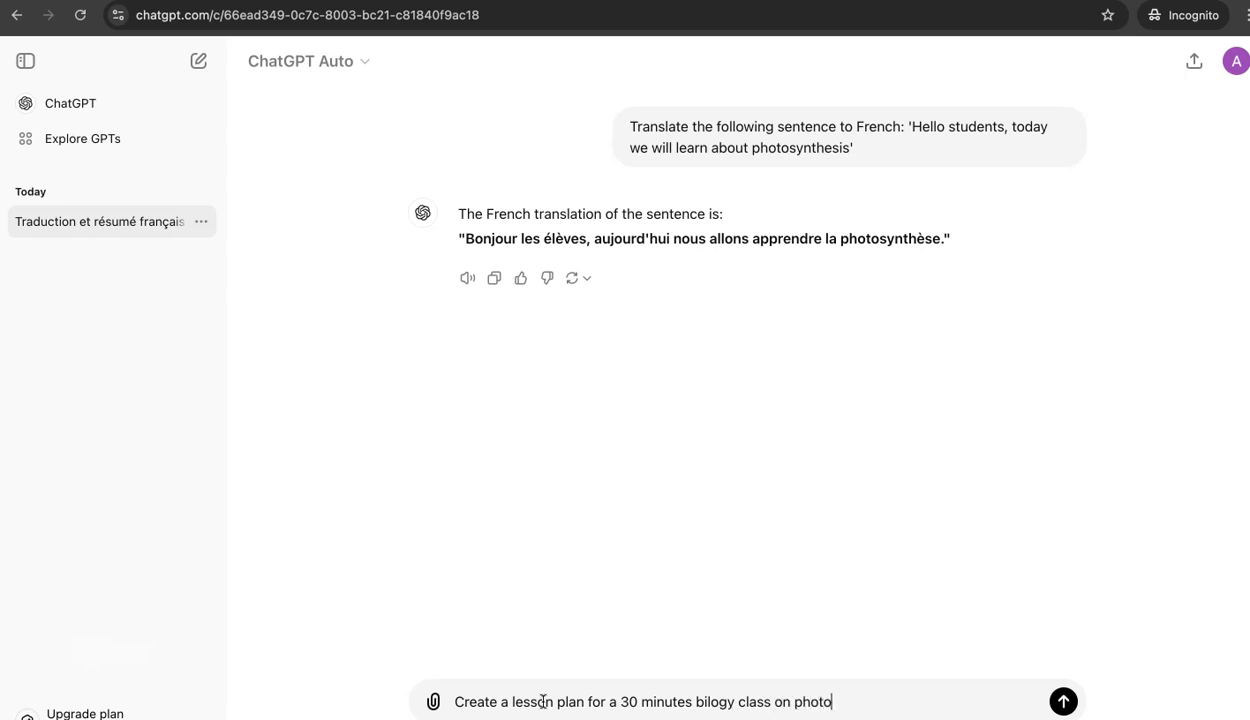
{"action": "type", "text": " synthesis for high"}
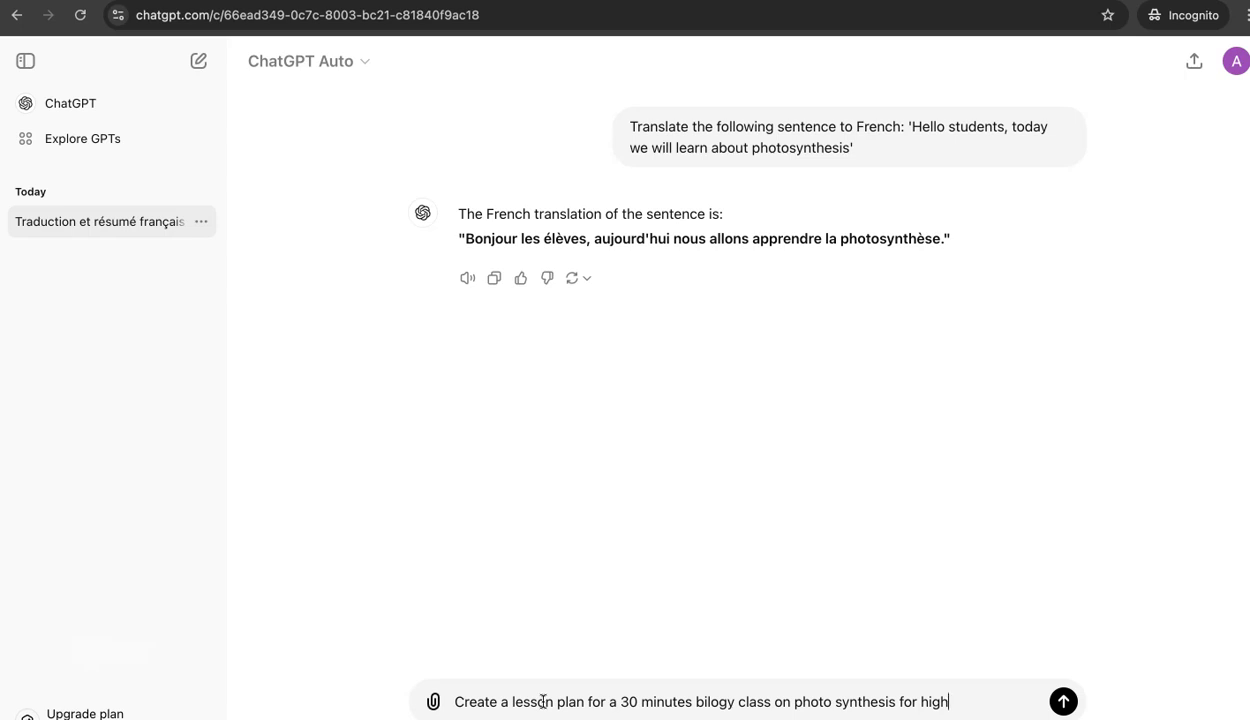
{"action": "type", "text": " school students"}
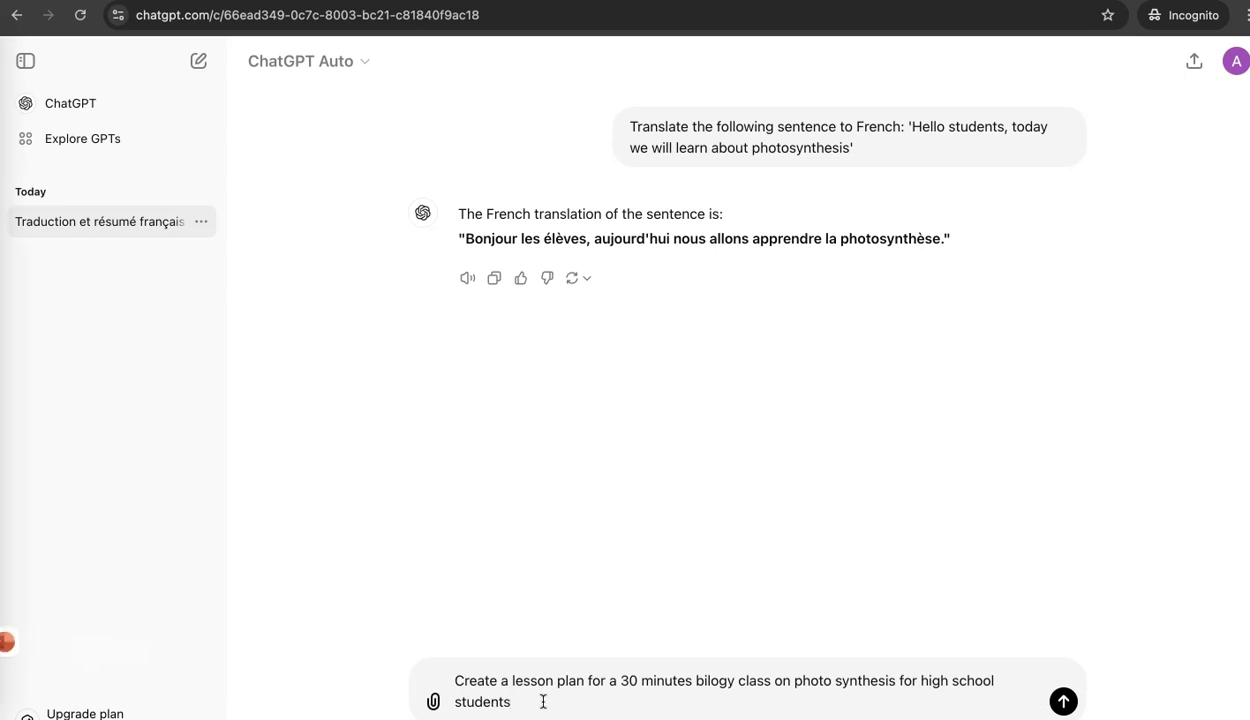
{"action": "type", "text": ","}
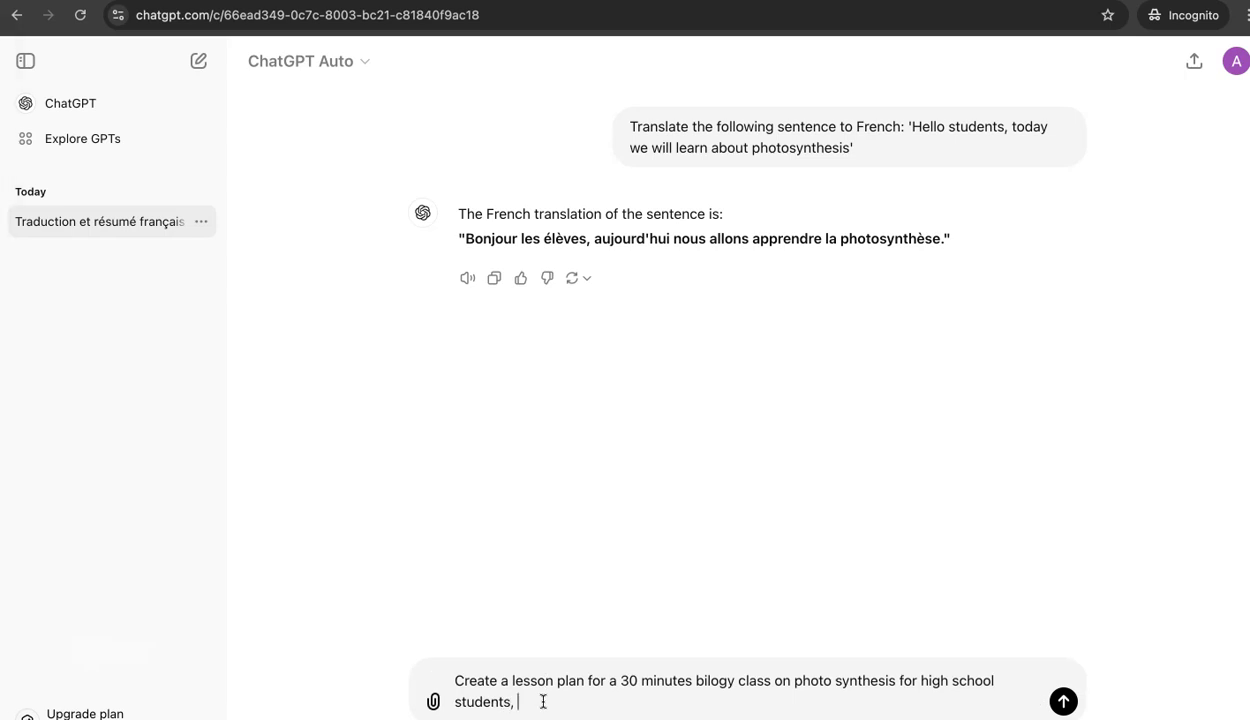
{"action": "type", "text": "include learning objectives"}
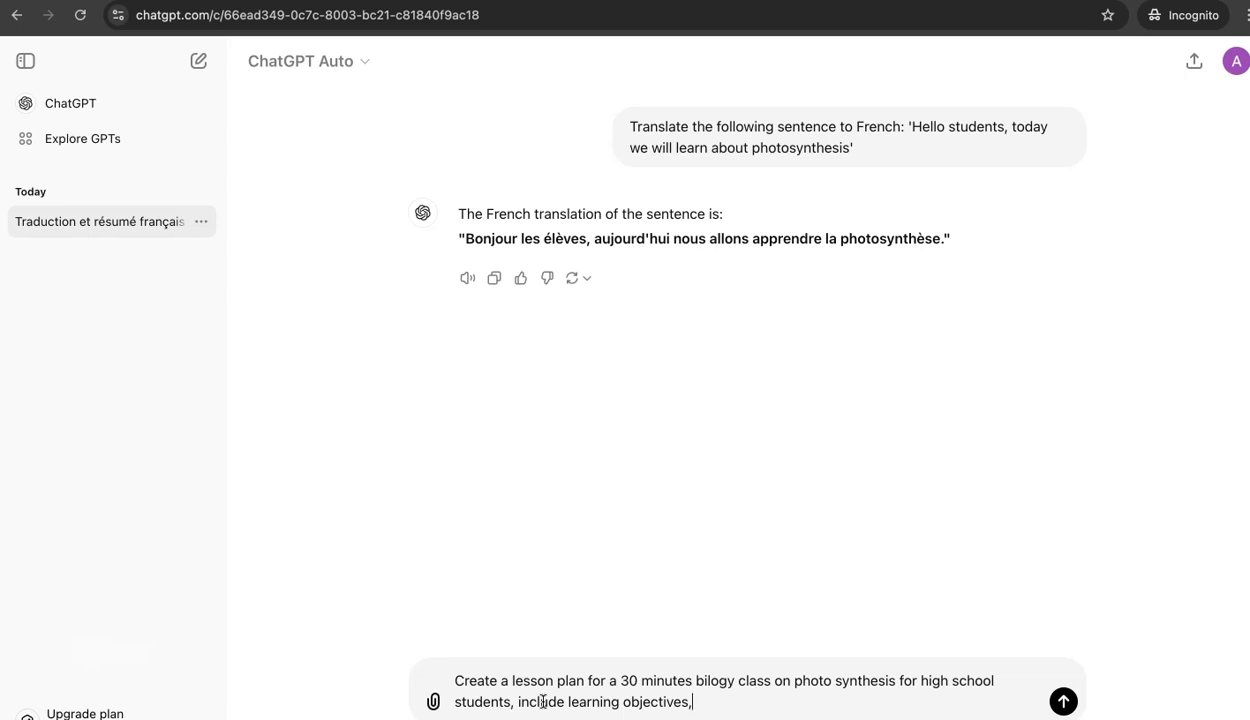
{"action": "type", "text": ", activities and a fi"}
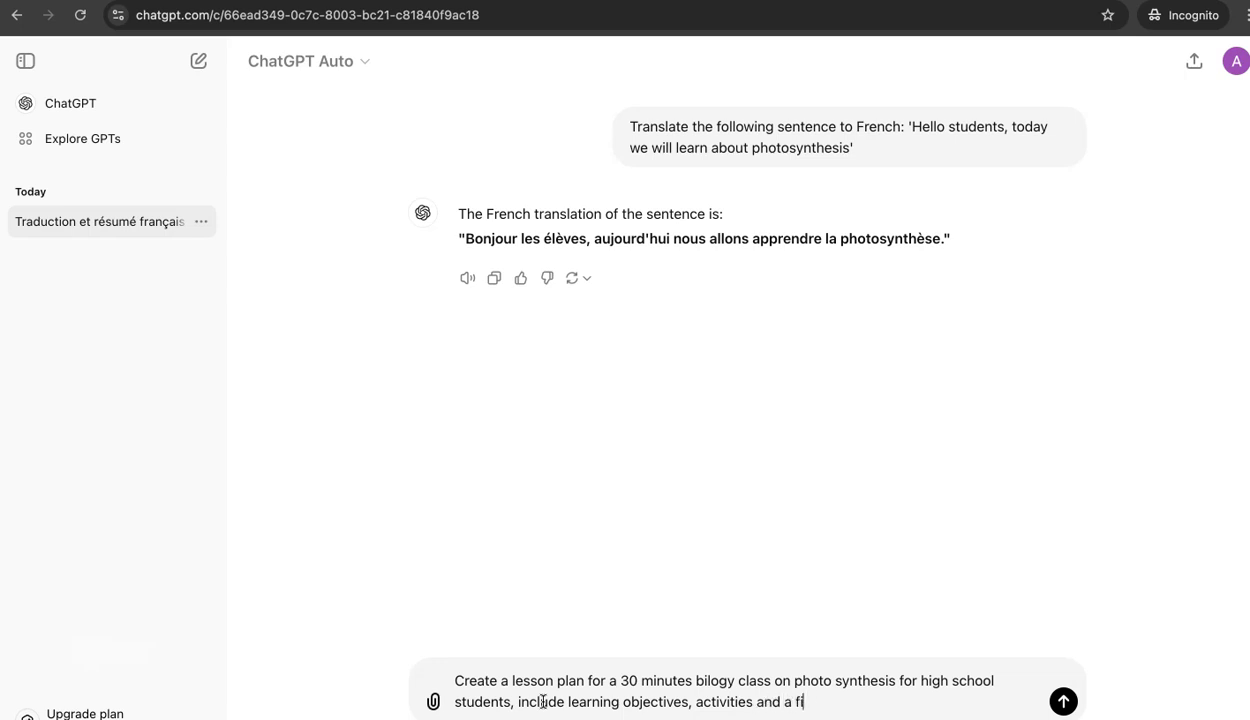
{"action": "type", "text": "nal assessment"}
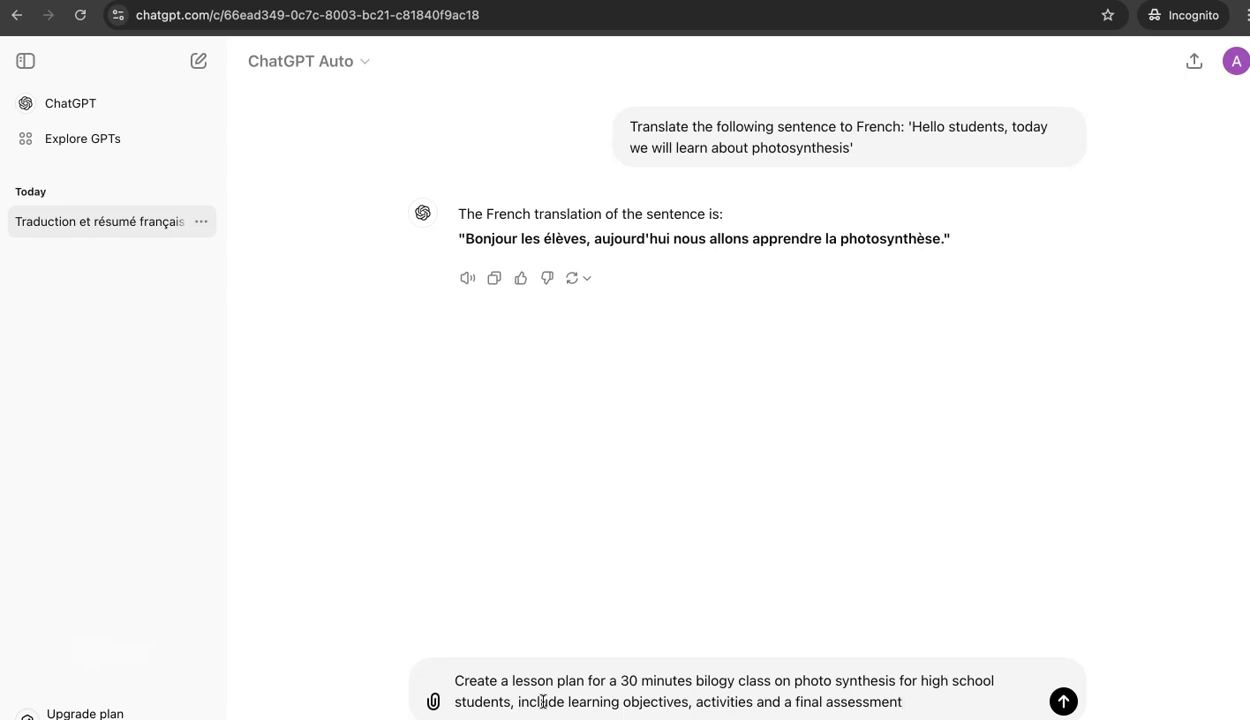
{"action": "type", "text": "."}
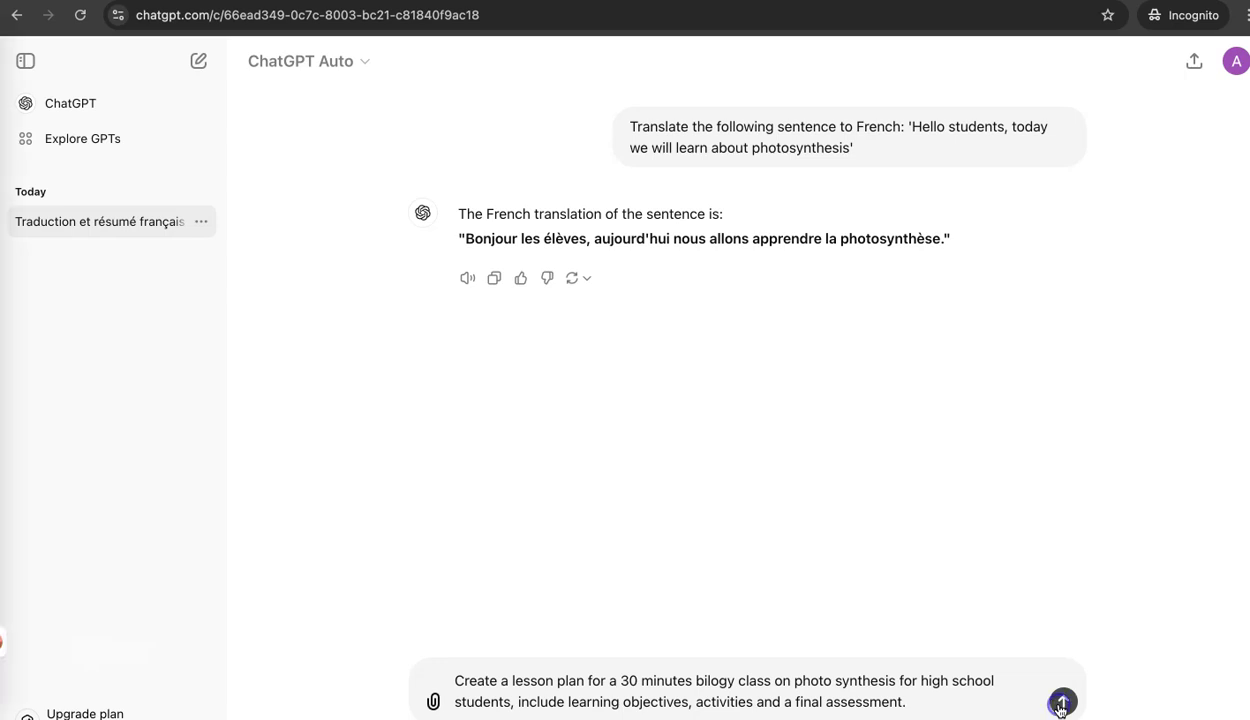
Submit the lesson-plan prompt and let ChatGPT generate the plan through its quiz and homework.
{"action": "left_click", "coordinate": [1062, 702]}
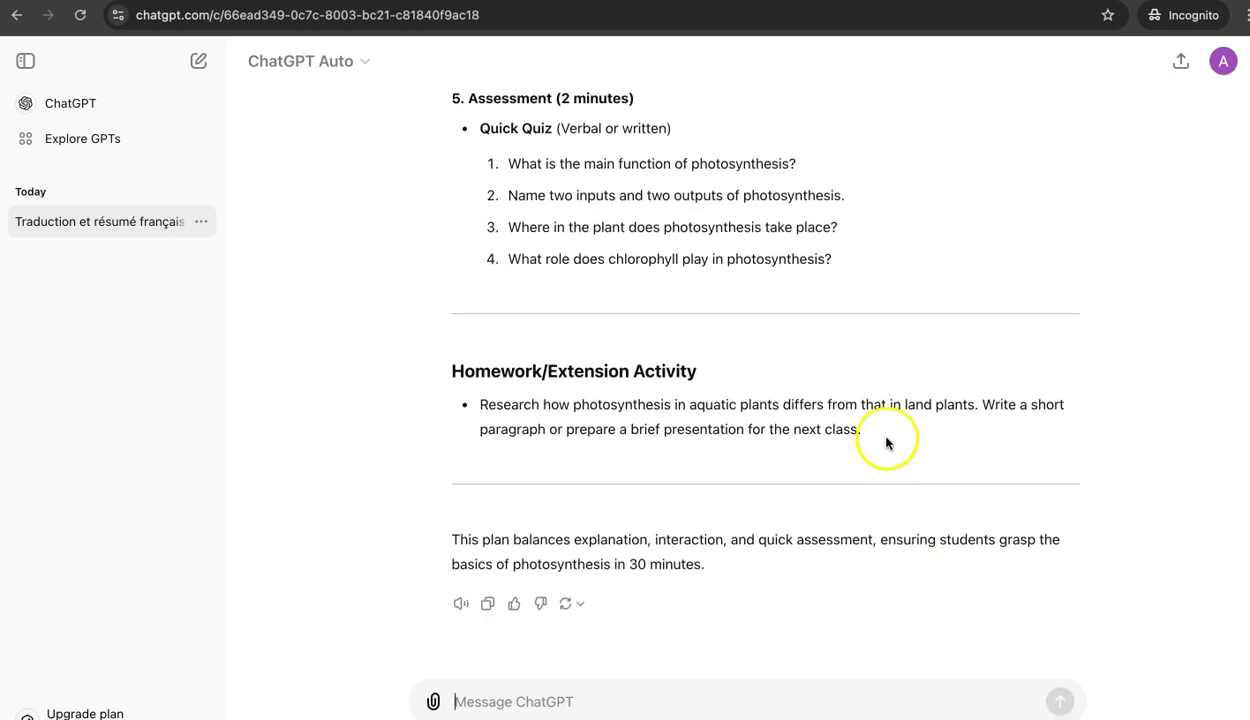
{"action": "scroll", "coordinate": [880, 428], "scroll_direction": "up", "scroll_amount": 5}
{"action": "scroll", "coordinate": [880, 428], "scroll_direction": "up", "scroll_amount": 5}
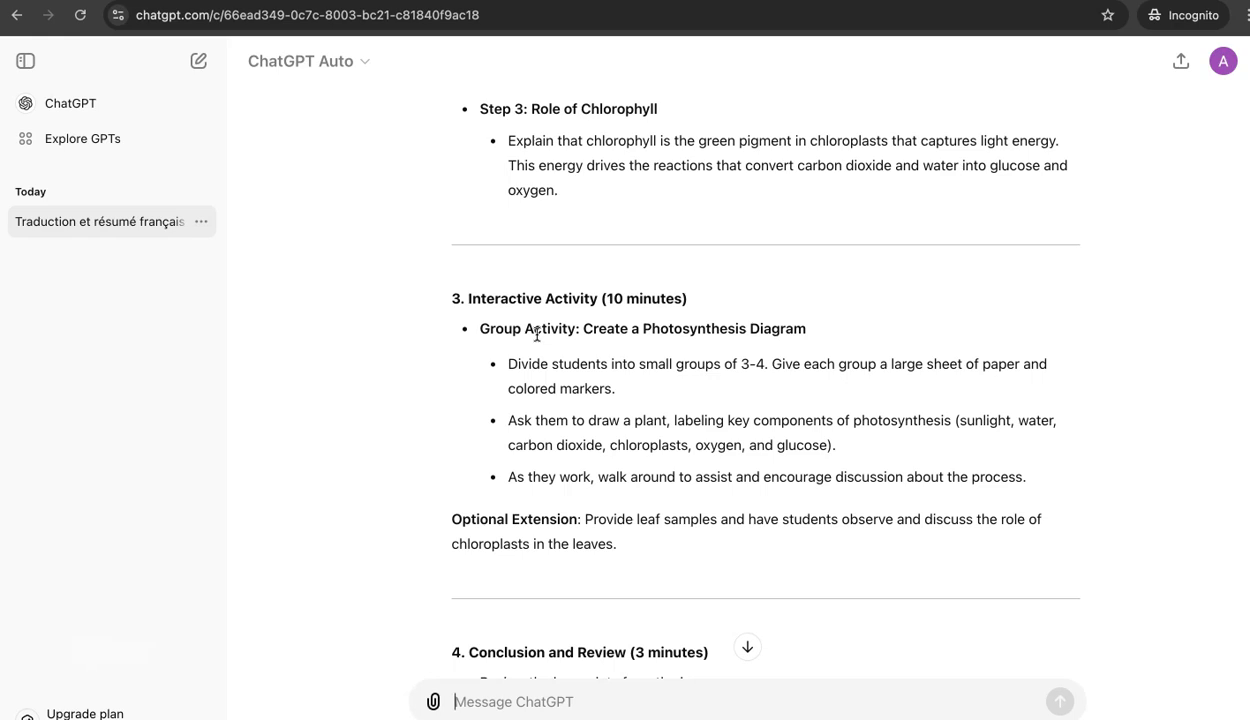
{"action": "left_click", "coordinate": [568, 616]}
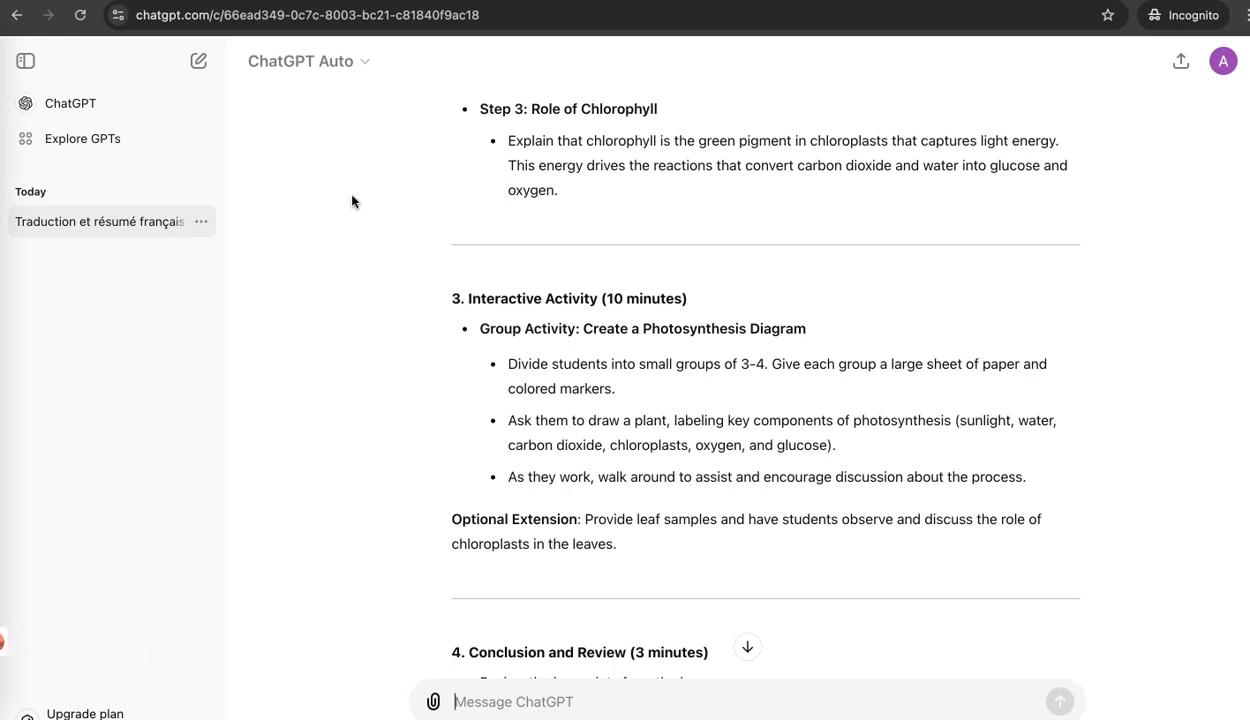
{"action": "left_click", "coordinate": [300, 226]}
{"action": "left_click", "coordinate": [376, 241]}
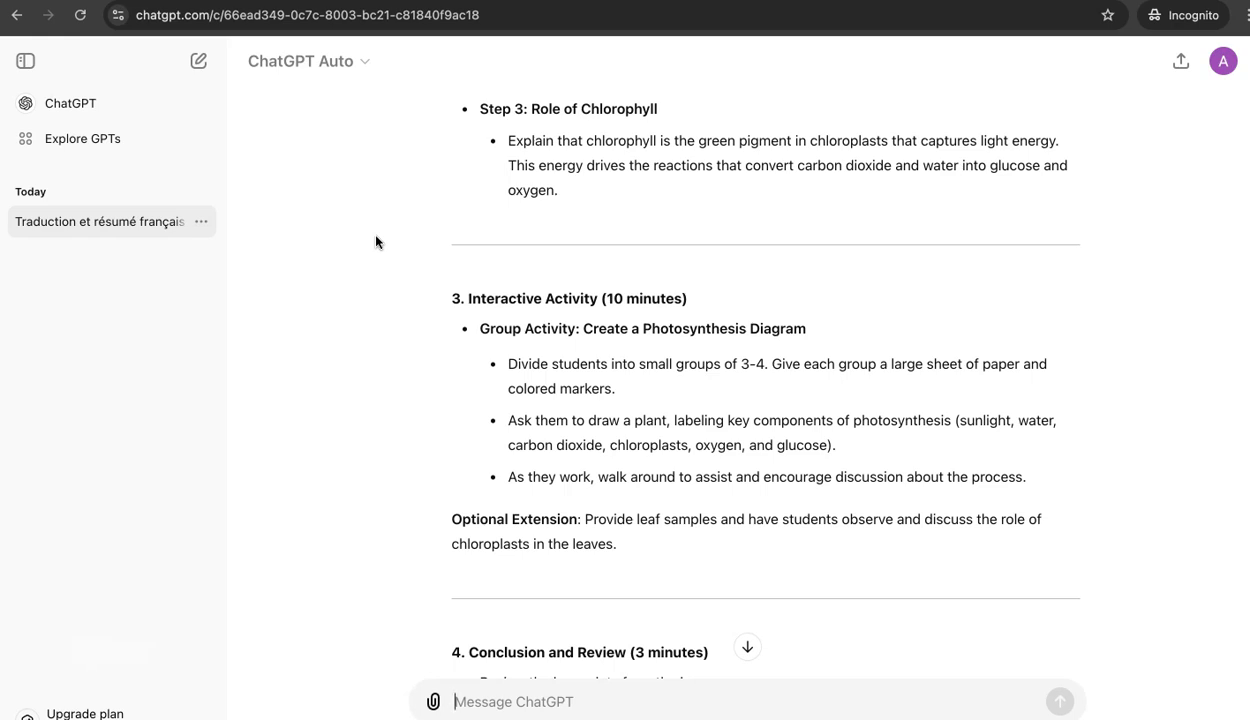
Scroll up and down through the generated photosynthesis lesson plan to review it.
{"action": "scroll", "coordinate": [580, 316], "scroll_direction": "up", "scroll_amount": 8}
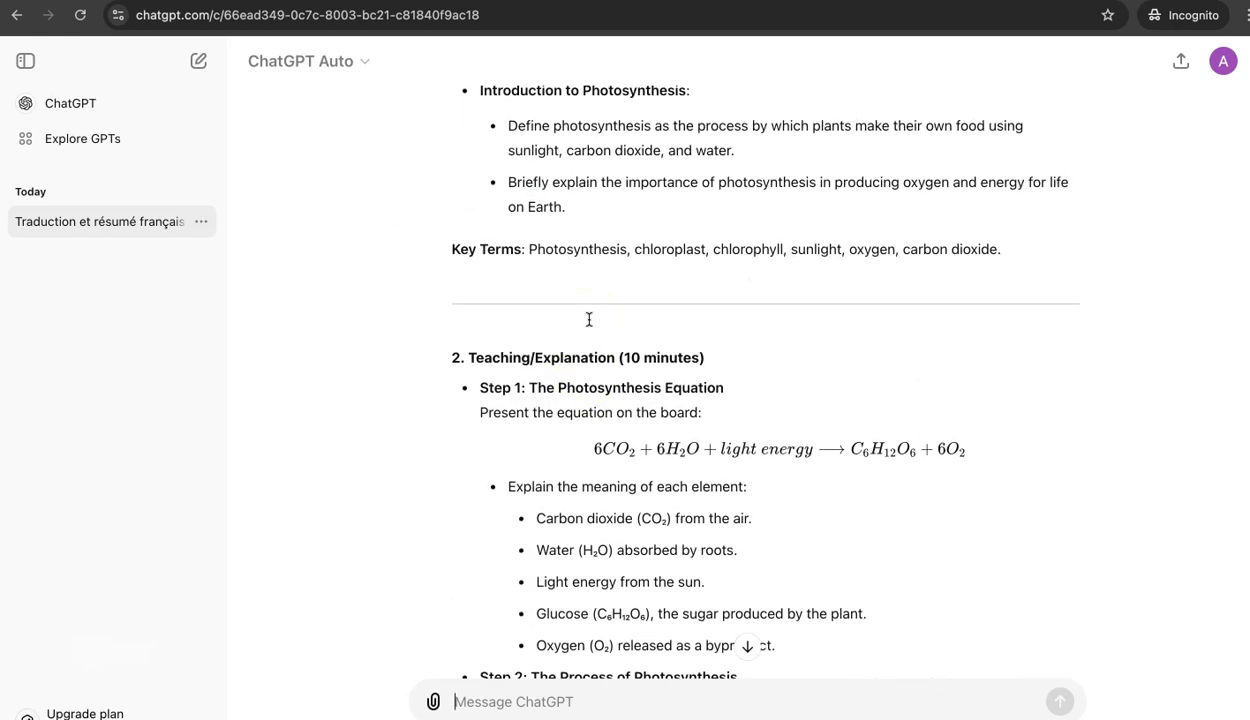
{"action": "scroll", "coordinate": [589, 319], "scroll_direction": "up", "scroll_amount": 3}
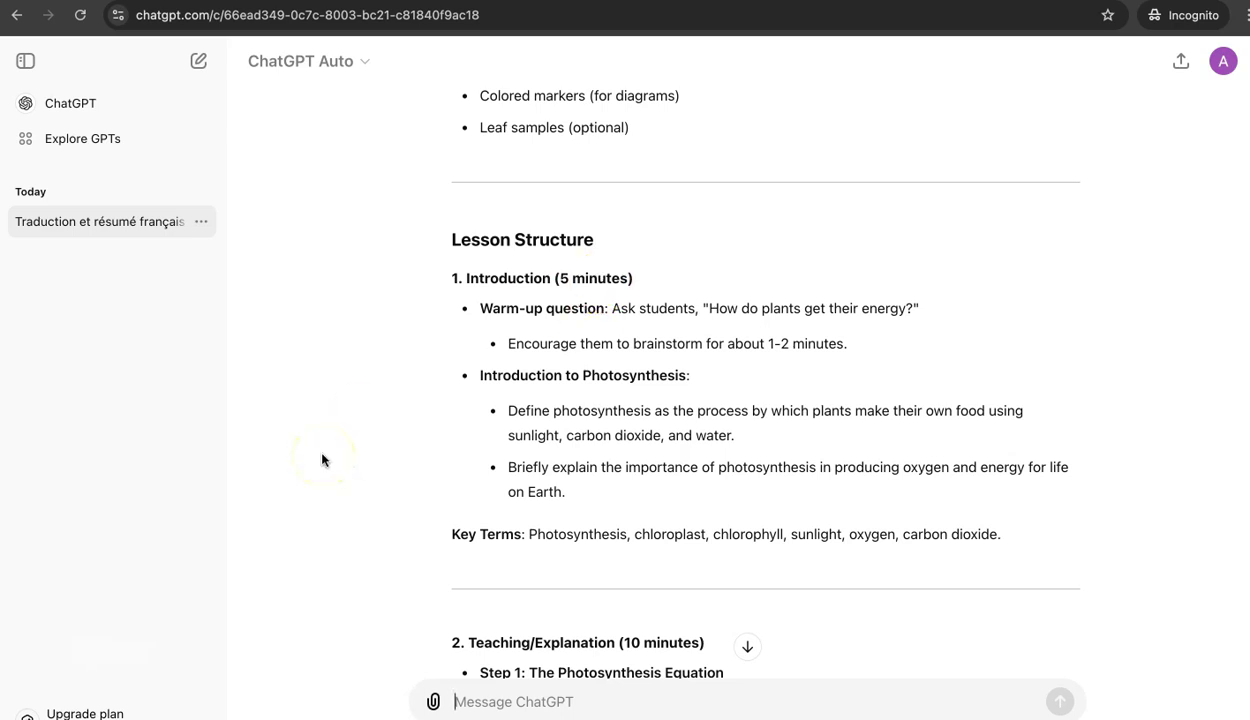
{"action": "scroll", "coordinate": [700, 340], "scroll_direction": "down", "scroll_amount": 20}
{"action": "scroll", "coordinate": [701, 340], "scroll_direction": "up", "scroll_amount": 15}
{"action": "scroll", "coordinate": [701, 340], "scroll_direction": "down", "scroll_amount": 15}
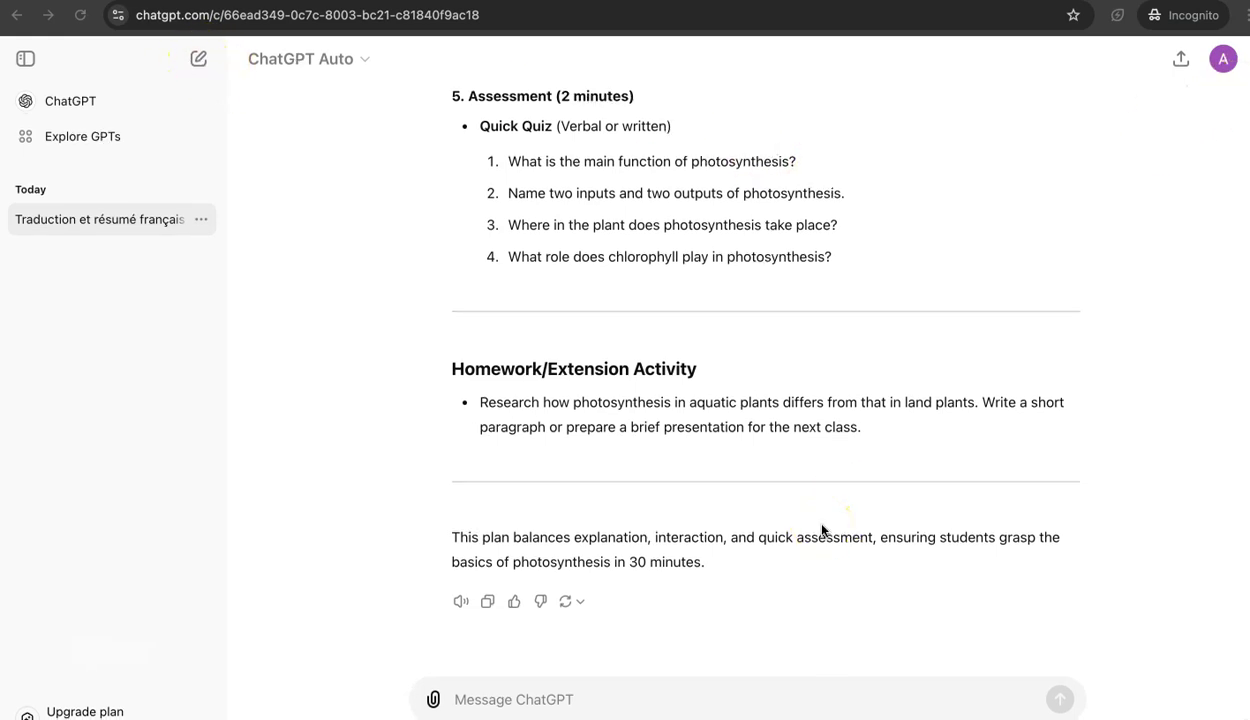
{"action": "scroll", "coordinate": [758, 474], "scroll_direction": "up", "scroll_amount": 15}
{"action": "scroll", "coordinate": [758, 474], "scroll_direction": "up", "scroll_amount": 5}
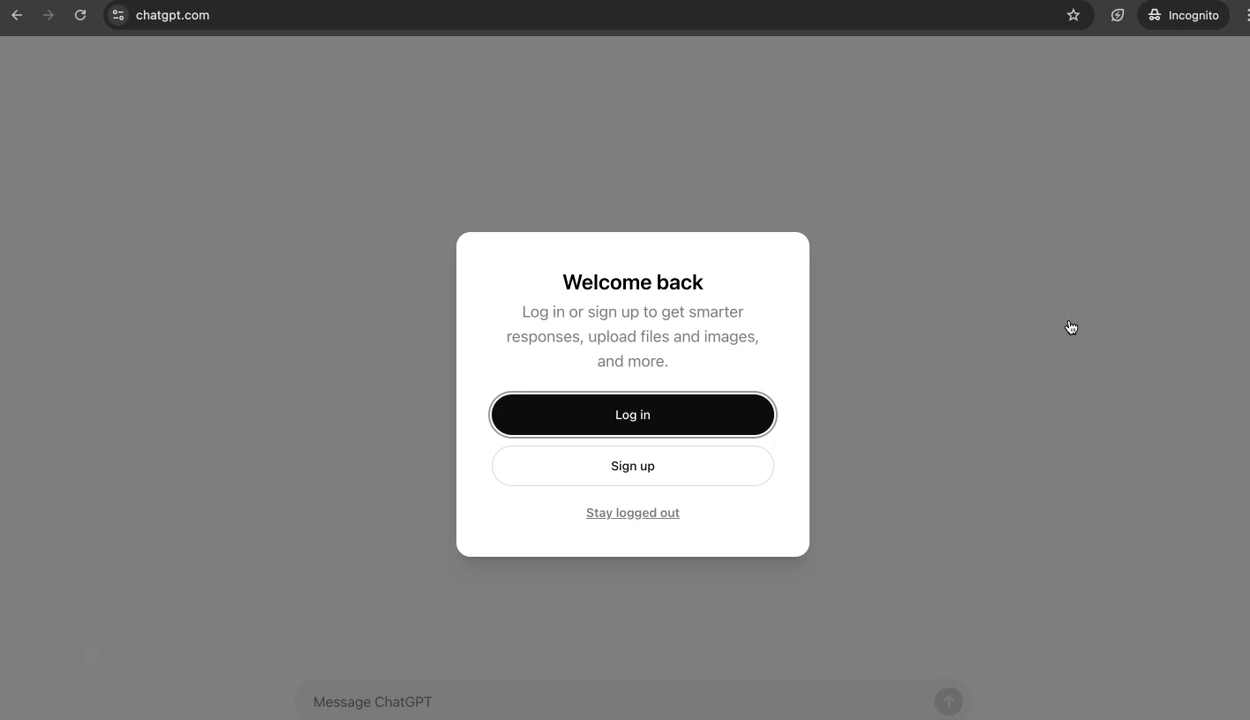
Log back in to ChatGPT using Continue with Google.
{"action": "left_click", "coordinate": [623, 420]}
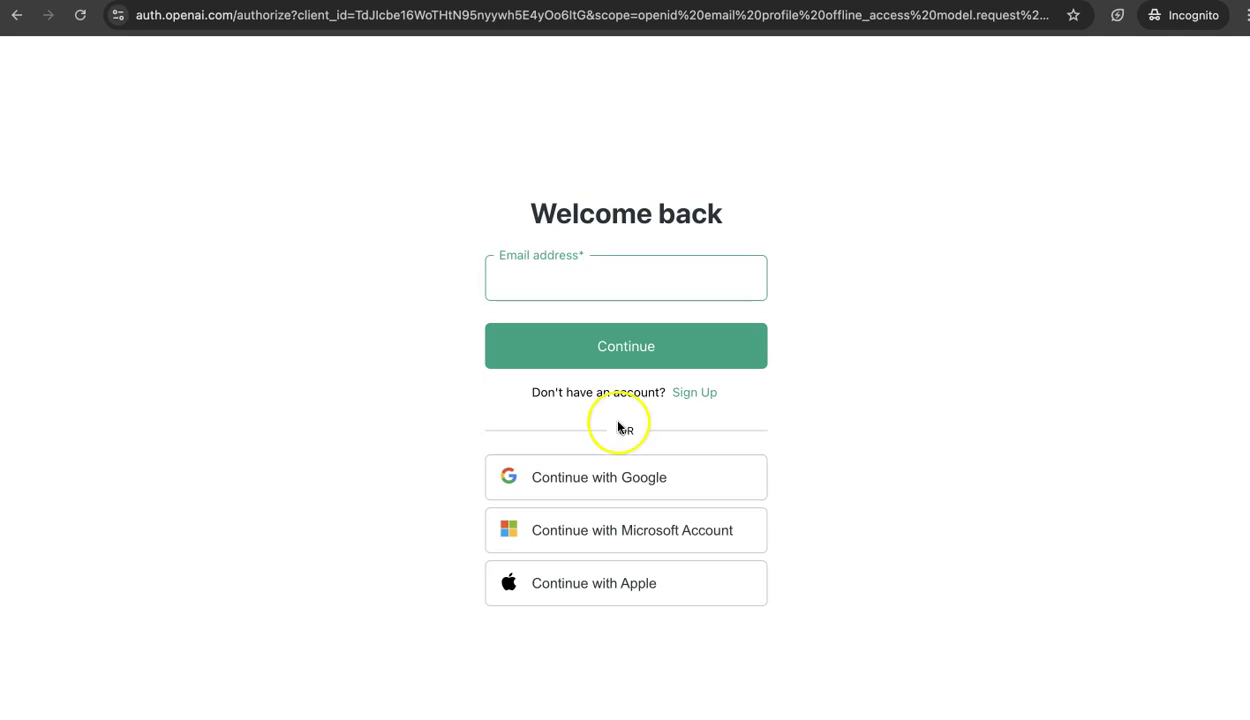
{"action": "left_click", "coordinate": [582, 475]}
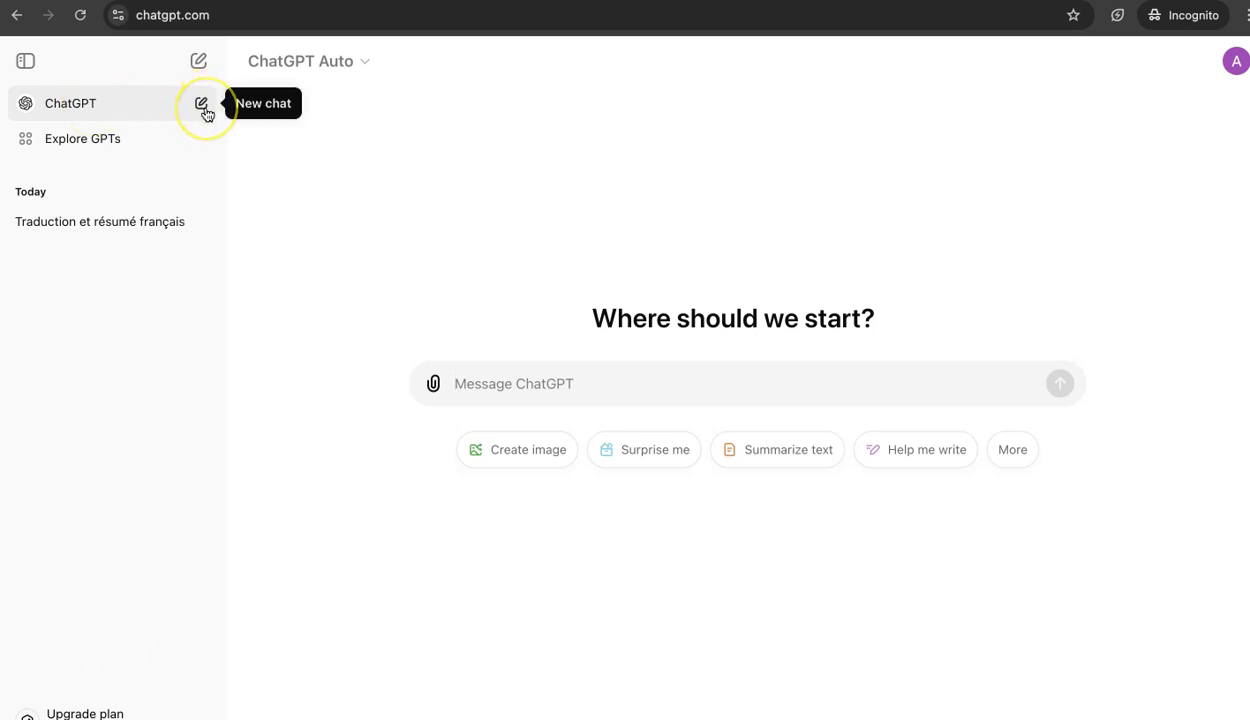
{"action": "left_click", "coordinate": [89, 153]}
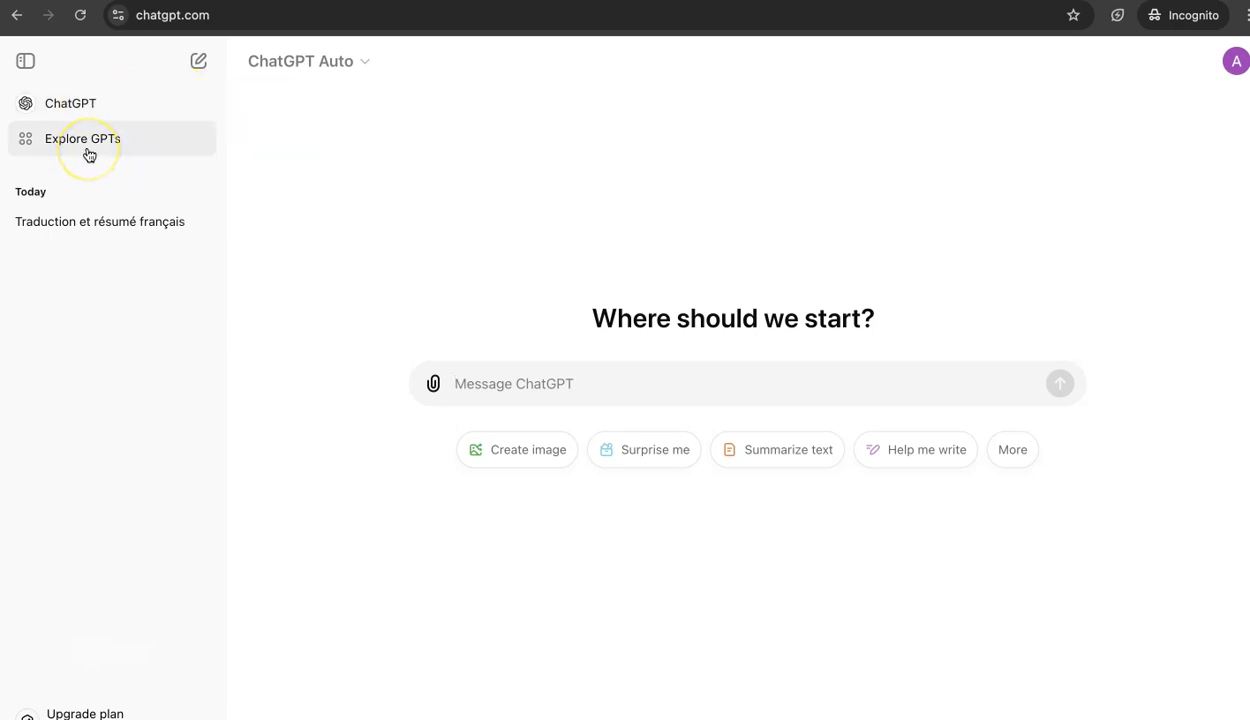